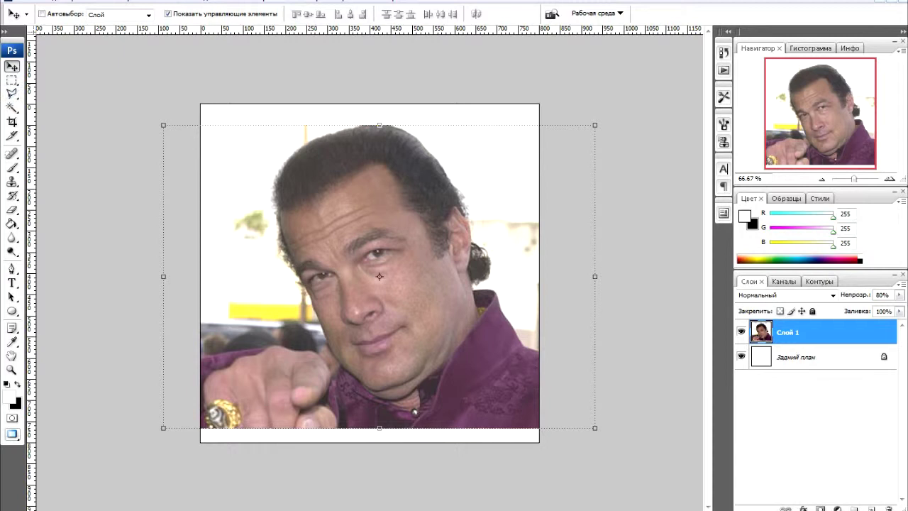
Restore Layer 1 to 100% opacity, ready a black brush, and add new Layer 2.
left_click(898, 294)
key("b")
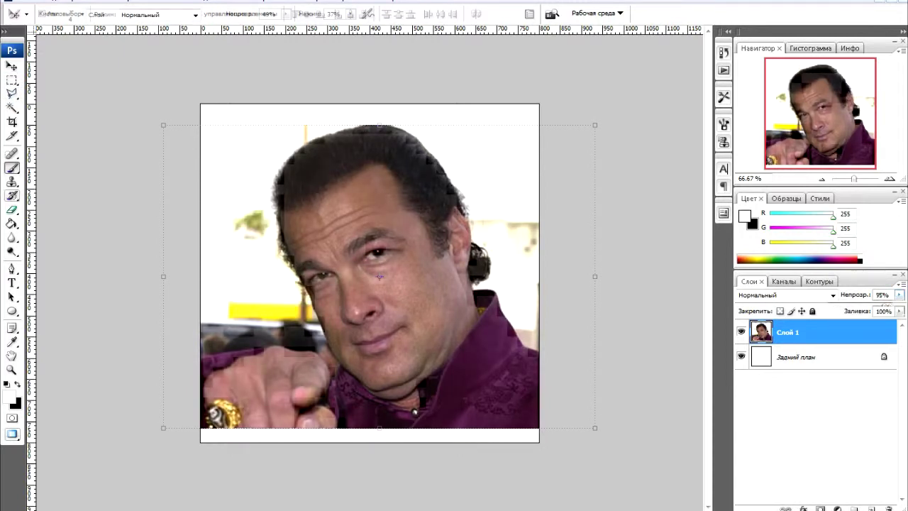
left_click(898, 294)
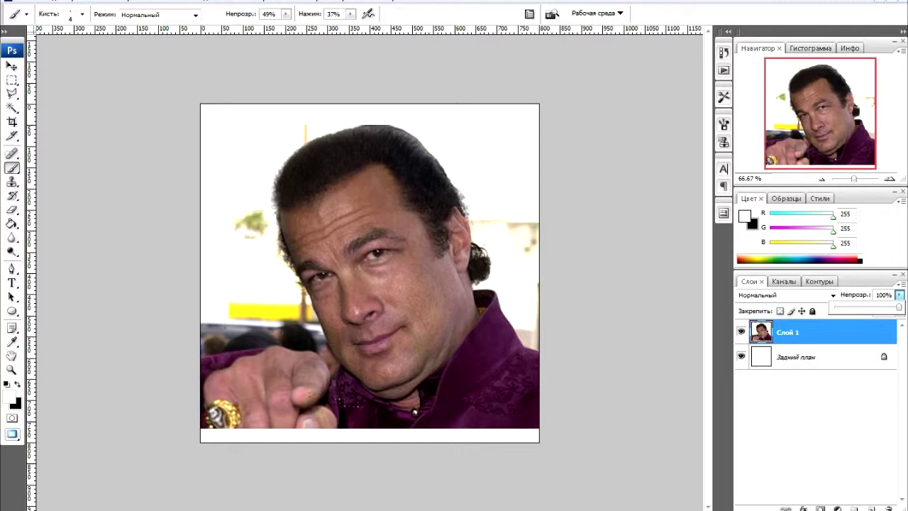
key("x")
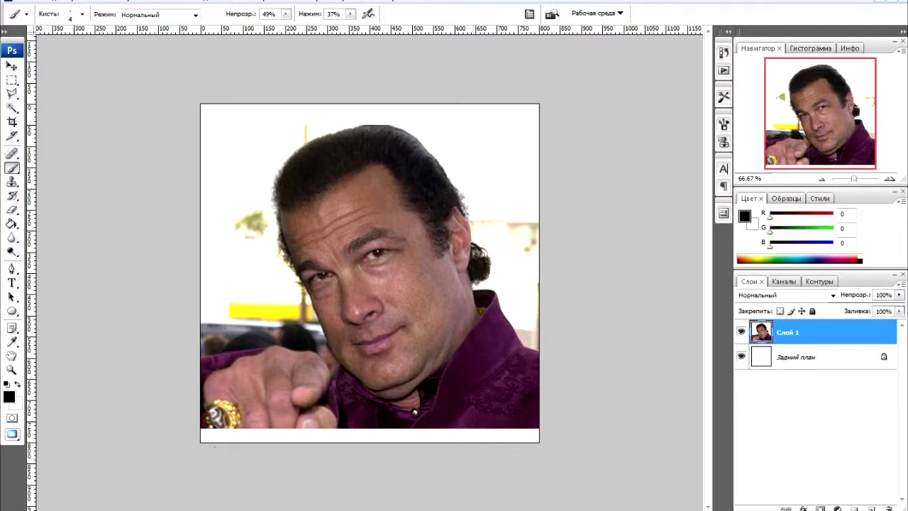
key("ctrl+shift+alt+n")
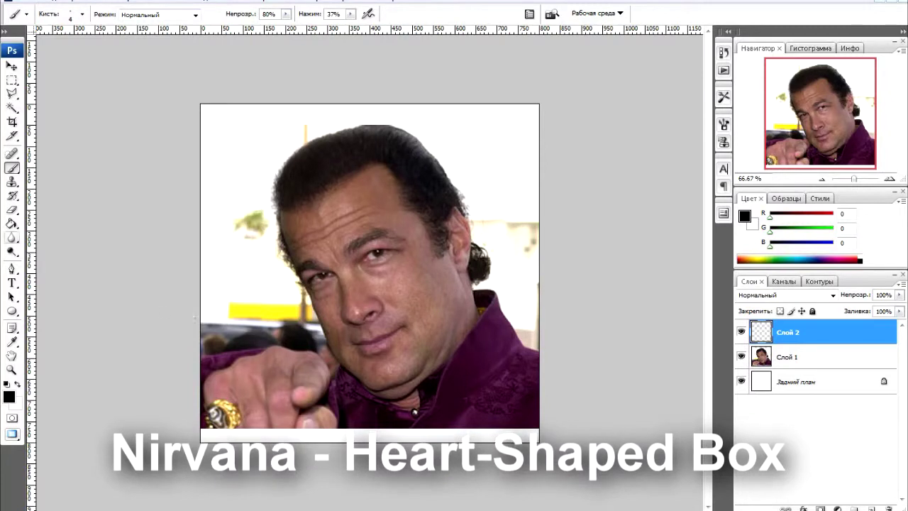
Trace black outlines of the eye, nose, eyebrow and neck at full opacity, then hide the photo.
key("shift+0")
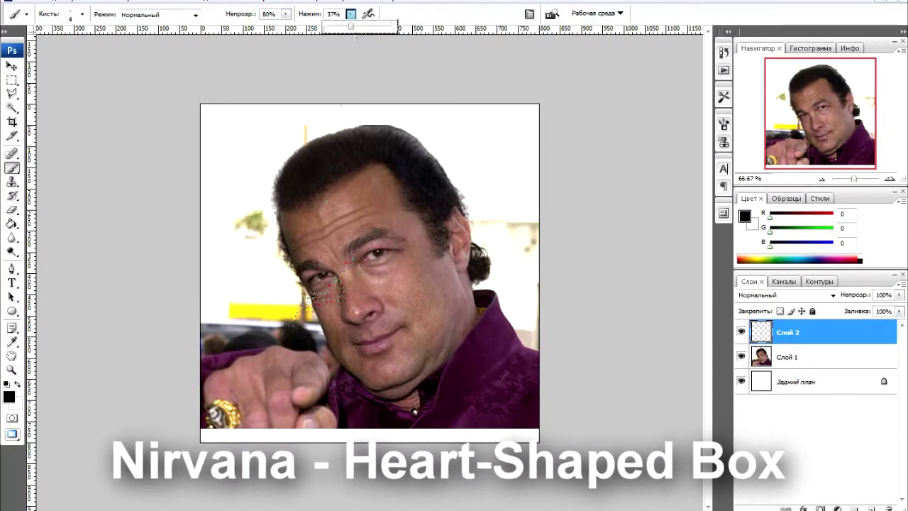
key("0")
left_click_drag(400, 250, 383, 305)
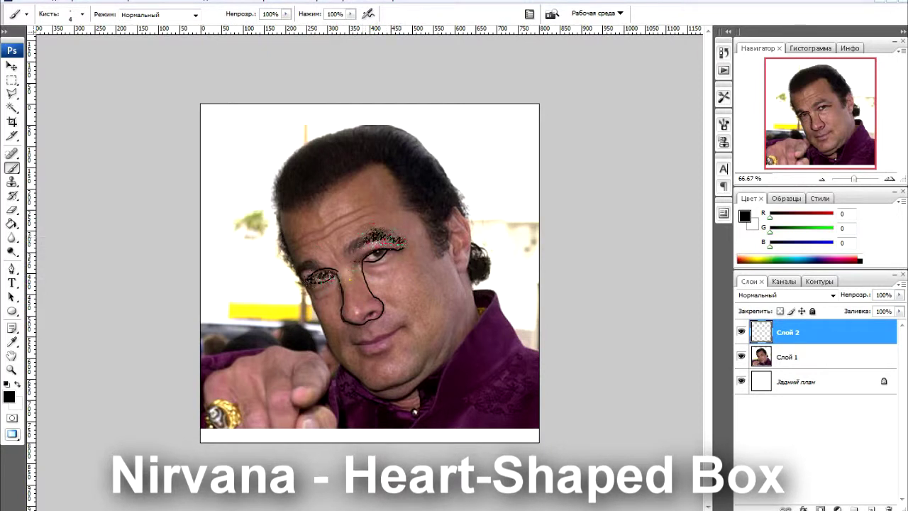
left_click_drag(298, 261, 313, 269)
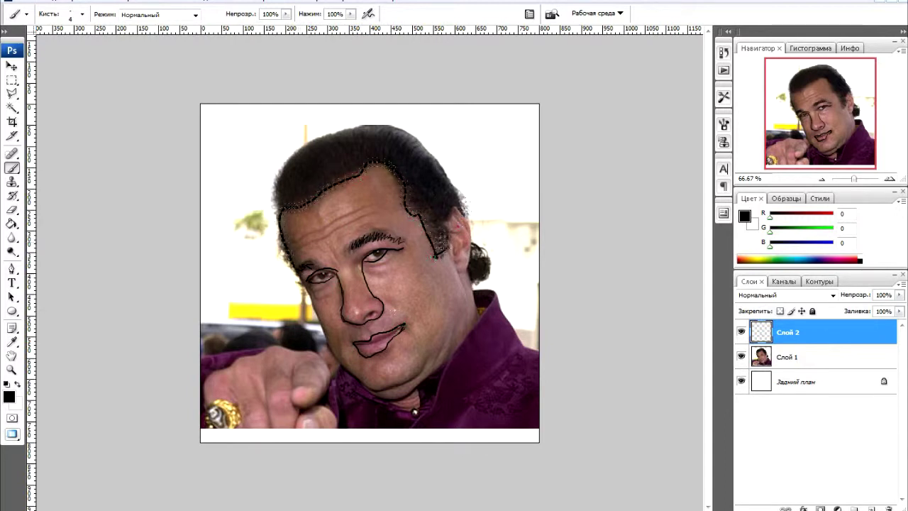
left_click_drag(447, 249, 457, 326)
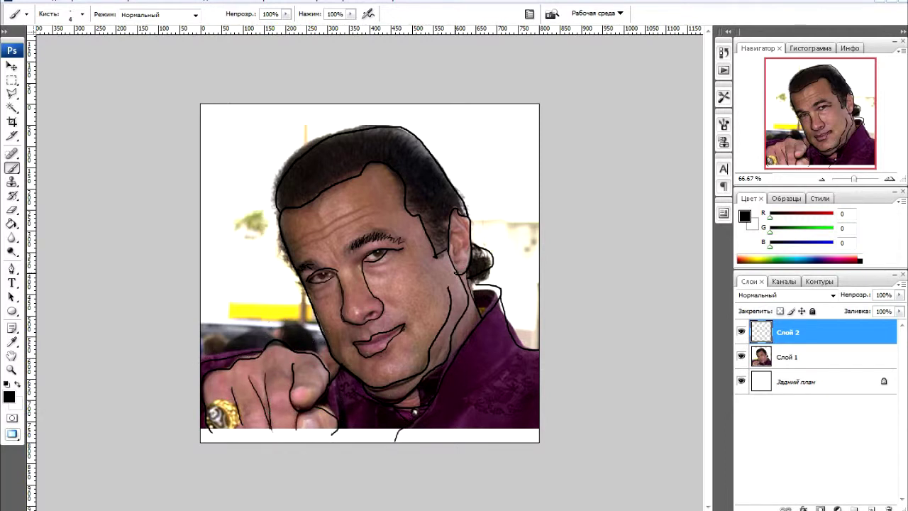
left_click(741, 356)
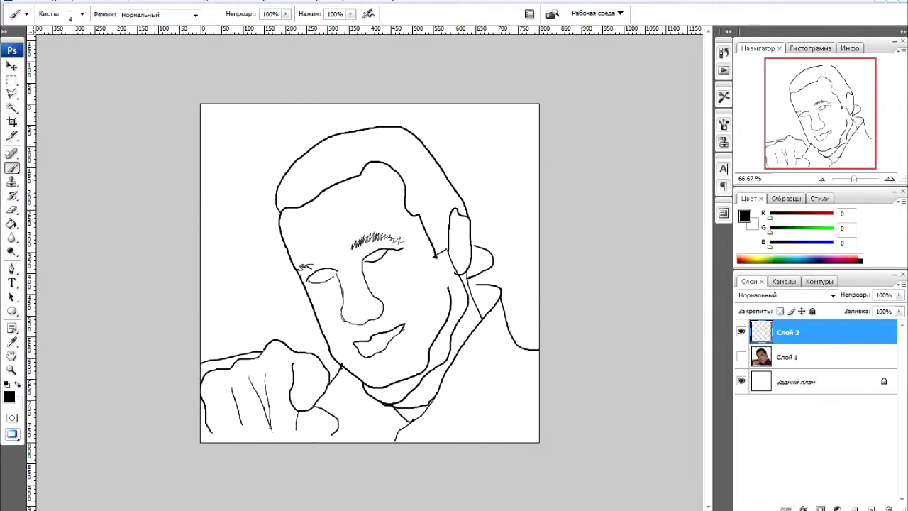
Show the photo again and set the brush diameter to 33 px.
left_click(741, 356)
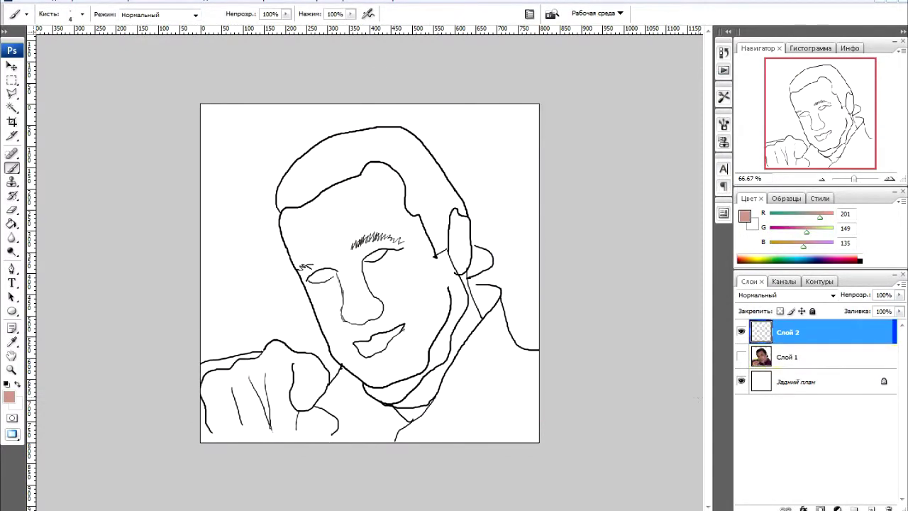
right_click(427, 290)
double_click(552, 302)
type("33 пикс.")
key("Return")
Paint flat skin pink over cheeks, nose, jaw, ear, neck and fist below the outlines.
left_click_drag(386, 282, 396, 306)
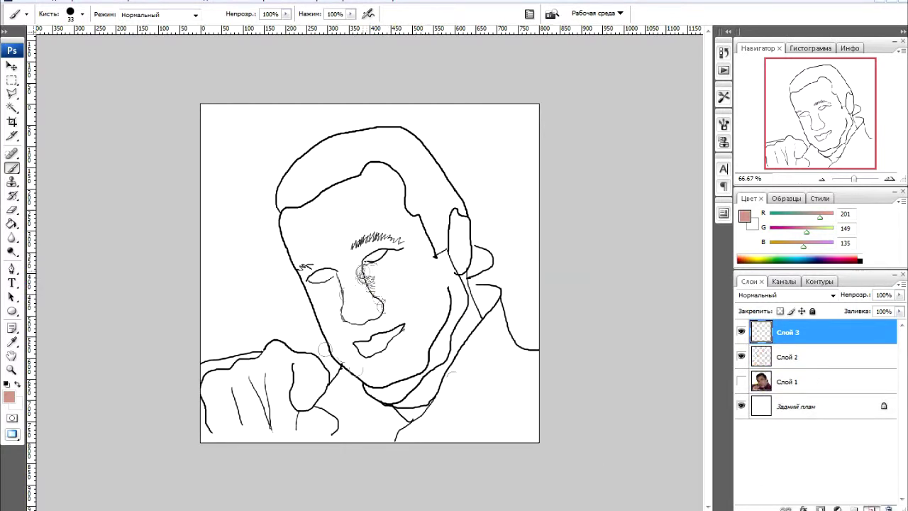
mouse_move(364, 275)
left_mouse_down()
mouse_move(372, 312)
mouse_move(351, 322)
left_mouse_up()
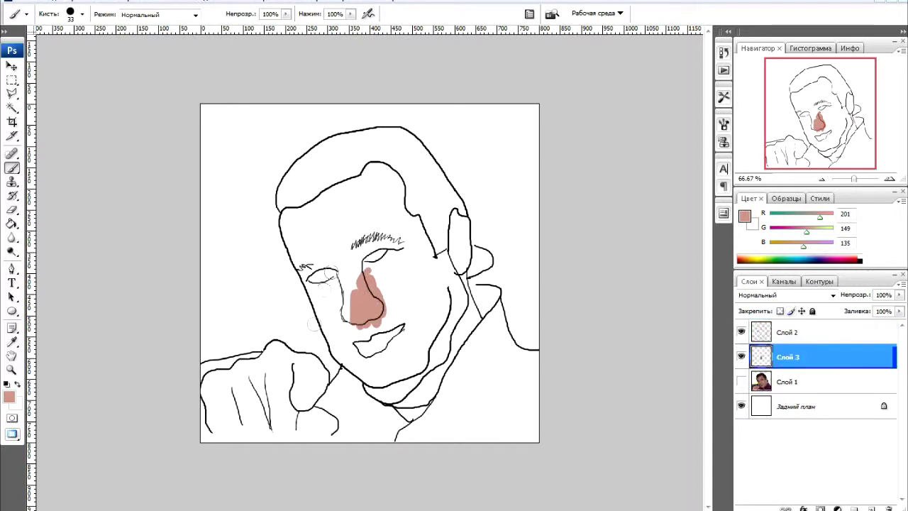
left_click_drag(346, 241, 322, 319)
mouse_move(322, 269)
left_mouse_down()
mouse_move(328, 354)
mouse_move(408, 393)
mouse_move(441, 333)
mouse_move(397, 397)
mouse_move(336, 333)
mouse_move(354, 312)
mouse_move(441, 323)
mouse_move(453, 262)
mouse_move(393, 174)
mouse_move(379, 190)
mouse_move(418, 333)
mouse_move(376, 234)
mouse_move(312, 269)
mouse_move(294, 227)
mouse_move(333, 213)
mouse_move(340, 199)
mouse_move(358, 248)
mouse_move(355, 188)
left_mouse_up()
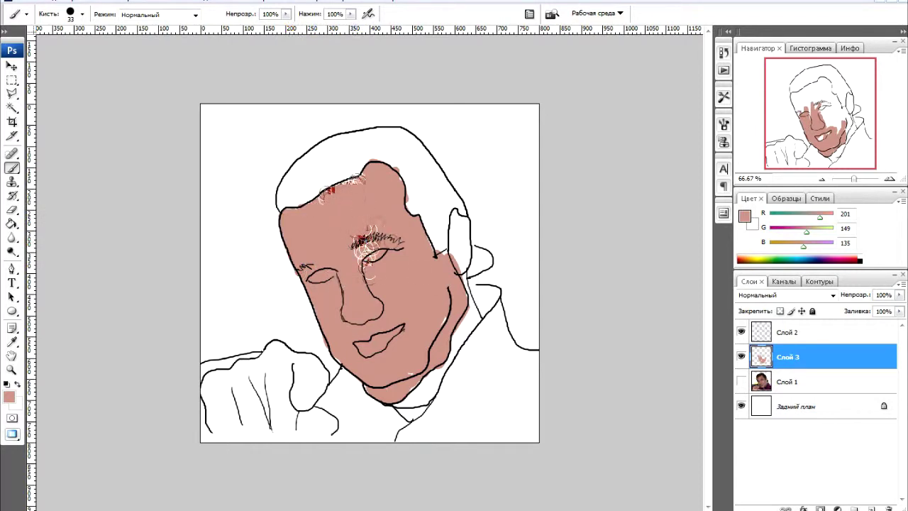
mouse_move(440, 257)
left_mouse_down()
mouse_move(461, 312)
mouse_move(459, 213)
mouse_move(456, 269)
left_mouse_up()
mouse_move(401, 410)
left_mouse_down()
mouse_move(472, 305)
mouse_move(465, 266)
left_mouse_up()
mouse_move(323, 354)
left_mouse_down()
mouse_move(284, 432)
mouse_move(213, 397)
mouse_move(244, 425)
mouse_move(298, 440)
mouse_move(312, 425)
mouse_move(321, 430)
mouse_move(206, 376)
left_mouse_up()
Bucket-fill the Background layer with mid grey 112.
left_click(823, 406)
key("g")
key("d")
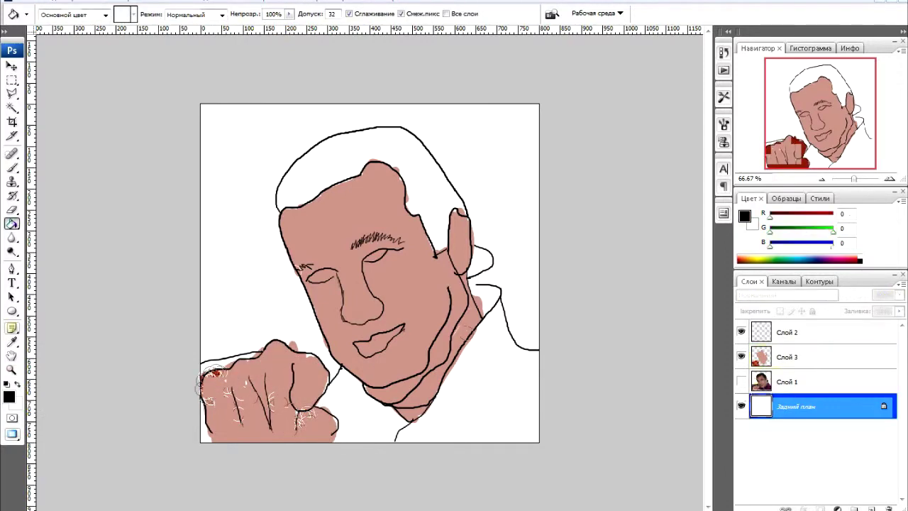
left_click(211, 373)
key("ctrl+z")
left_click(8, 396)
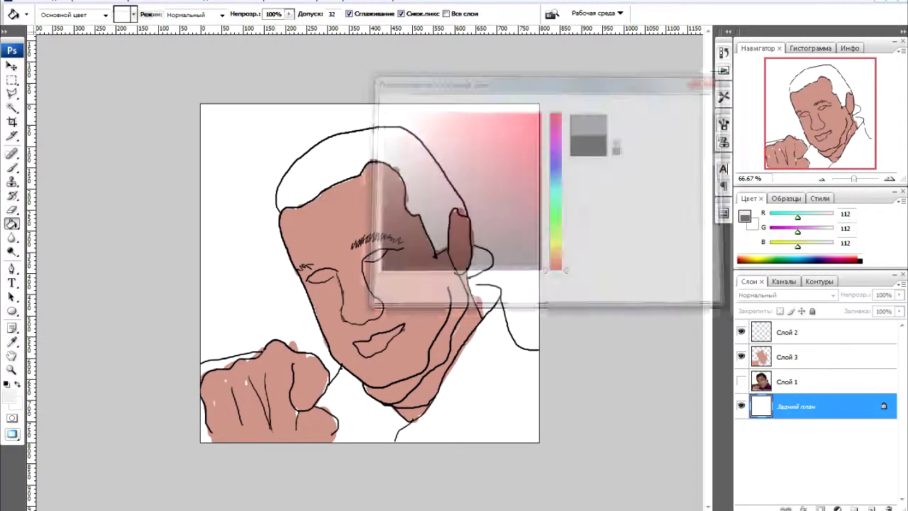
left_click(730, 85)
left_click(227, 142)
Paint both eyes white on the skin layer.
key("b")
key("x")
right_click(333, 239)
key("ctrl+plus")
key("ctrl+plus")
key("ctrl+plus")
left_click(788, 354)
mouse_move(100, 292)
left_mouse_down()
mouse_move(120, 291)
mouse_move(99, 301)
mouse_move(177, 298)
mouse_move(206, 270)
mouse_move(141, 266)
left_mouse_up()
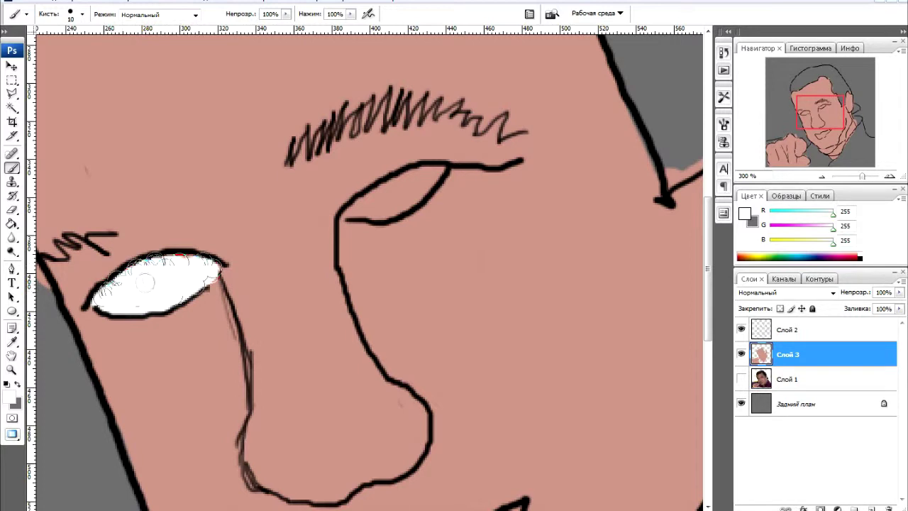
mouse_move(393, 186)
left_mouse_down()
mouse_move(362, 209)
mouse_move(433, 173)
left_mouse_up()
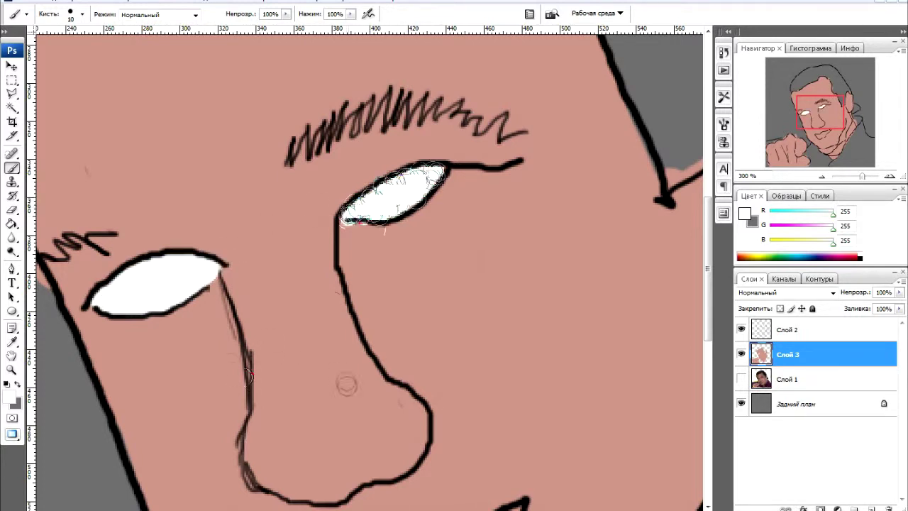
Thicken both eyebrows in solid black out to the face edge.
left_click(75, 241, "alt")
mouse_move(92, 238)
left_mouse_down()
mouse_move(171, 207)
mouse_move(61, 252)
left_mouse_up()
mouse_move(280, 158)
left_mouse_down()
mouse_move(393, 106)
mouse_move(489, 105)
left_mouse_up()
left_click_drag(92, 234, 191, 214)
left_click_drag(56, 251, 39, 259)
scroll(415, 378, "down", 5)
Erase the old lip lines on Layer 2 and redraw them with a thinner brush.
key("alt+bracketright")
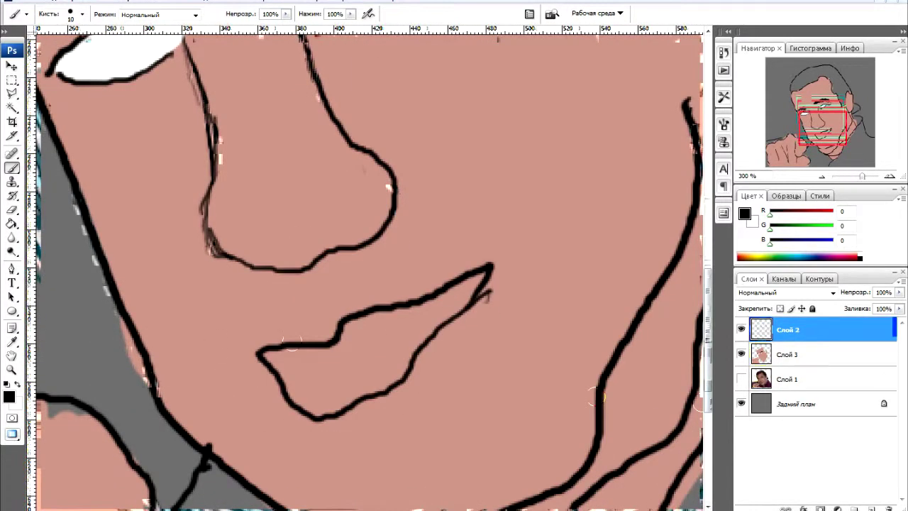
key("e")
mouse_move(397, 387)
left_mouse_down()
mouse_move(277, 383)
mouse_move(266, 354)
mouse_move(312, 346)
mouse_move(288, 356)
left_mouse_up()
key("b")
right_click(332, 343)
key("Return")
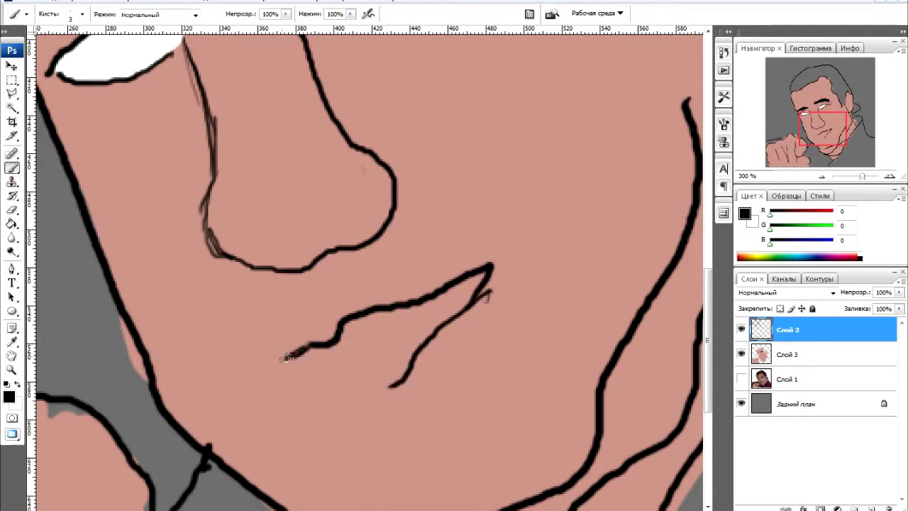
mouse_move(394, 383)
left_mouse_down()
mouse_move(290, 404)
mouse_move(237, 401)
left_mouse_up()
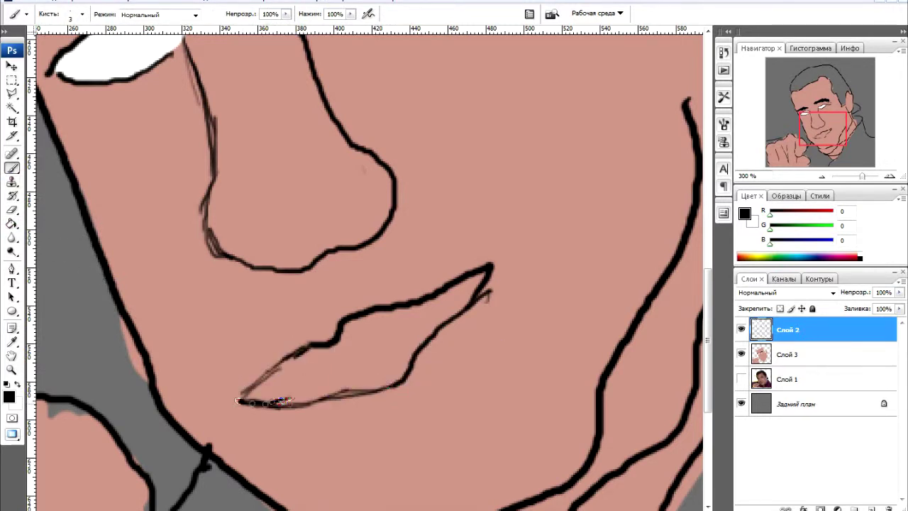
left_click_drag(489, 273, 241, 394)
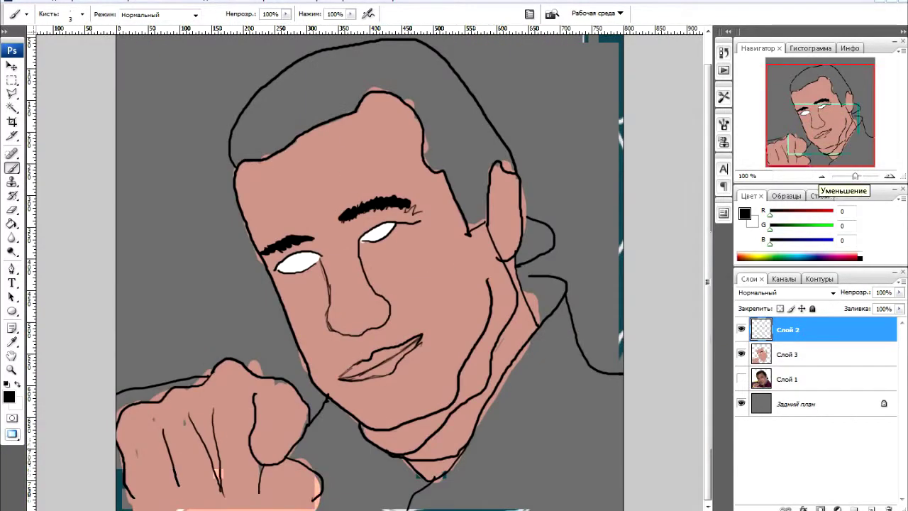
Sketch and hatch the fingernail in white on the skin layer.
key("x")
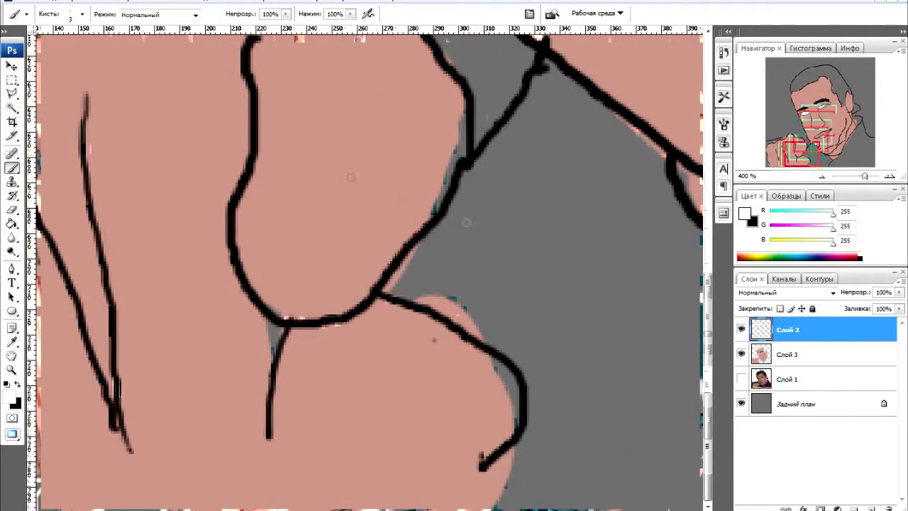
key("alt+bracketleft")
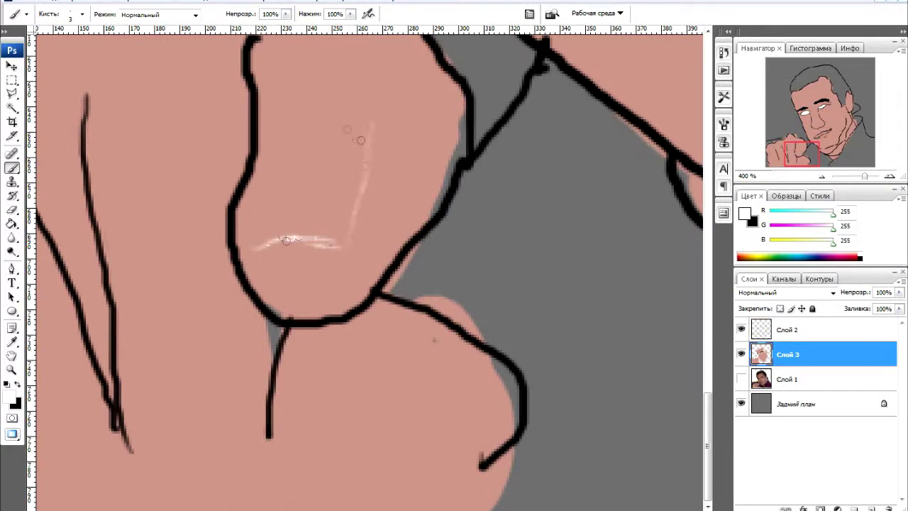
mouse_move(365, 128)
left_mouse_down()
mouse_move(263, 173)
mouse_move(241, 255)
left_mouse_up()
left_click_drag(256, 167, 291, 234)
left_click_drag(284, 152, 341, 210)
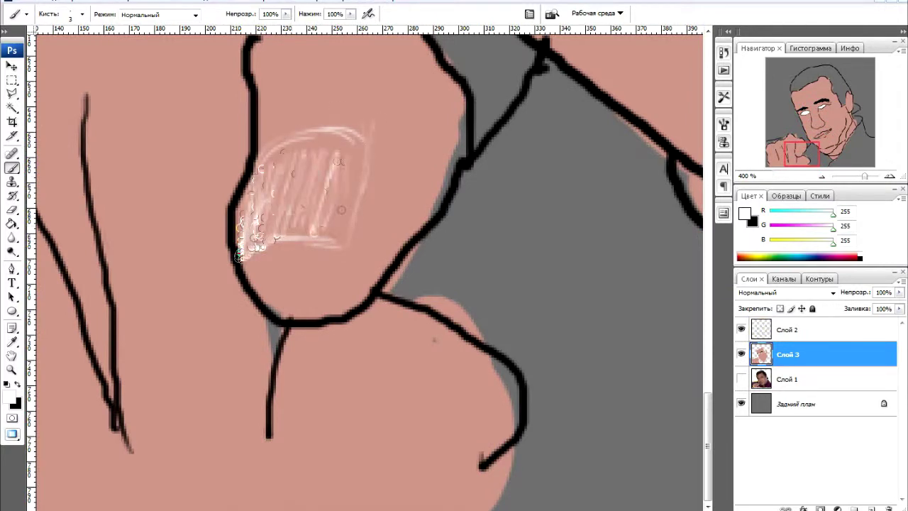
scroll(341, 210, "down", 5)
scroll(397, 199, "up", 8)
scroll(463, 163, "down", 3)
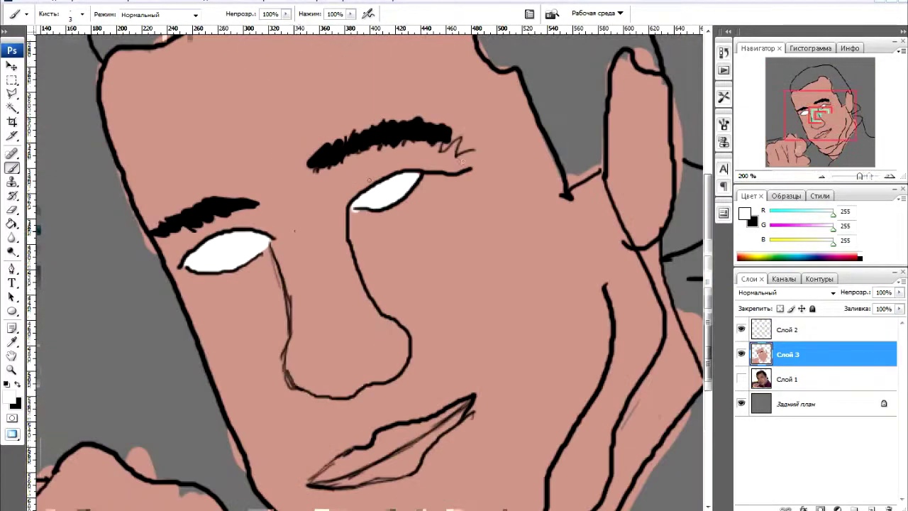
Pick dark brown R104 G89 B72 as the foreground colour.
left_click(10, 396)
left_click(476, 192)
left_click(429, 205)
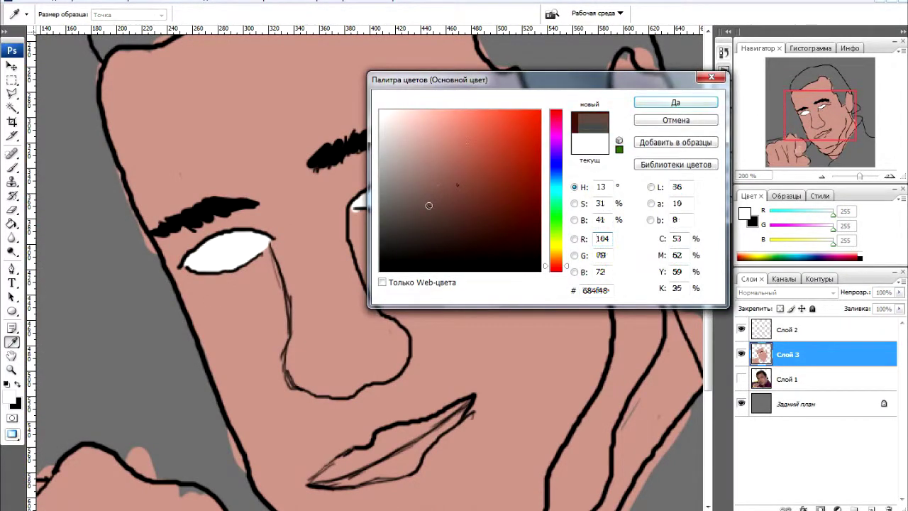
Shade the cheek beside the ear and along the jaw in dark brown.
left_click(640, 100)
right_click(508, 310)
mouse_move(585, 202)
left_mouse_down()
mouse_move(577, 324)
mouse_move(537, 416)
mouse_move(547, 304)
mouse_move(525, 259)
left_mouse_up()
scroll(496, 284, "down", 5)
left_click_drag(539, 209, 461, 320)
left_click_drag(489, 269, 444, 322)
scroll(496, 284, "up", 2)
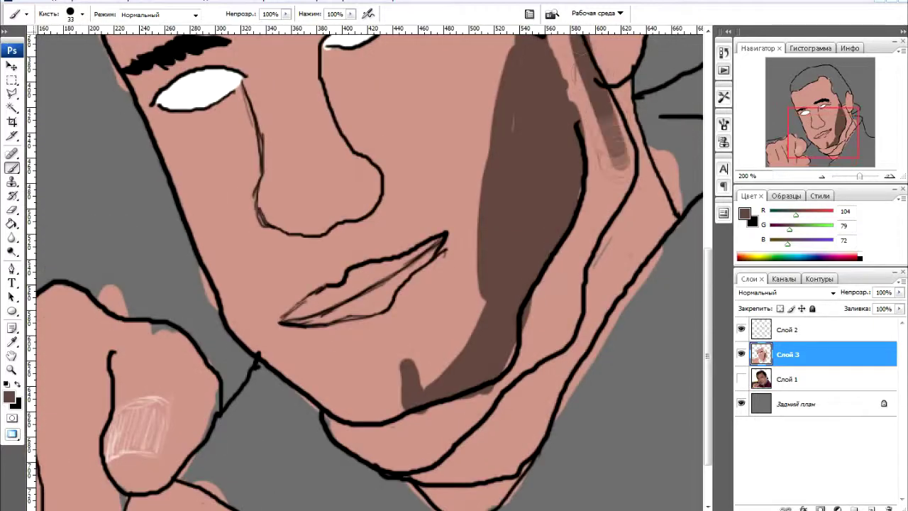
left_click_drag(617, 96, 583, 291)
Extend the dark brown shadows across the face and neck.
left_click_drag(553, 334, 496, 419)
left_click_drag(660, 156, 617, 276)
left_click_drag(638, 227, 582, 326)
scroll(425, 283, "up", 3)
left_click_drag(351, 227, 397, 397)
left_click_drag(375, 340, 397, 397)
scroll(426, 284, "up", 3)
mouse_move(524, 141)
left_mouse_down()
mouse_move(497, 227)
mouse_move(525, 383)
left_mouse_up()
scroll(425, 283, "down", 3)
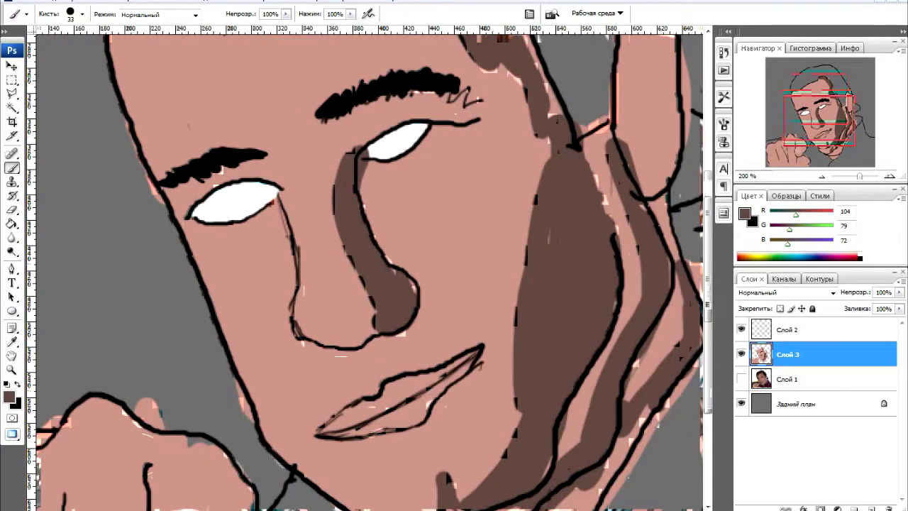
Pick a light pink and dab small highlights on the face.
key("i")
left_click(9, 395)
left_click(407, 118)
left_click(675, 102)
key("b")
scroll(425, 283, "up", 3)
left_click_drag(206, 245, 213, 259)
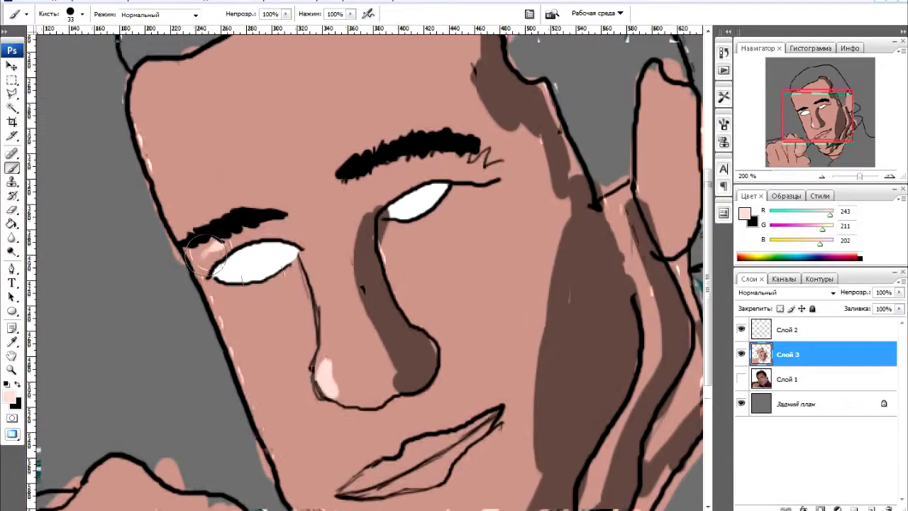
left_click_drag(369, 174, 375, 191)
Add broader light pink highlight strokes across the face.
scroll(206, 251, "up", 1)
left_click_drag(142, 114, 202, 284)
scroll(283, 283, "down", 3)
left_click_drag(163, 135, 262, 326)
left_click_drag(283, 294, 404, 220)
scroll(296, 401, "up", 3)
scroll(296, 400, "down", 3)
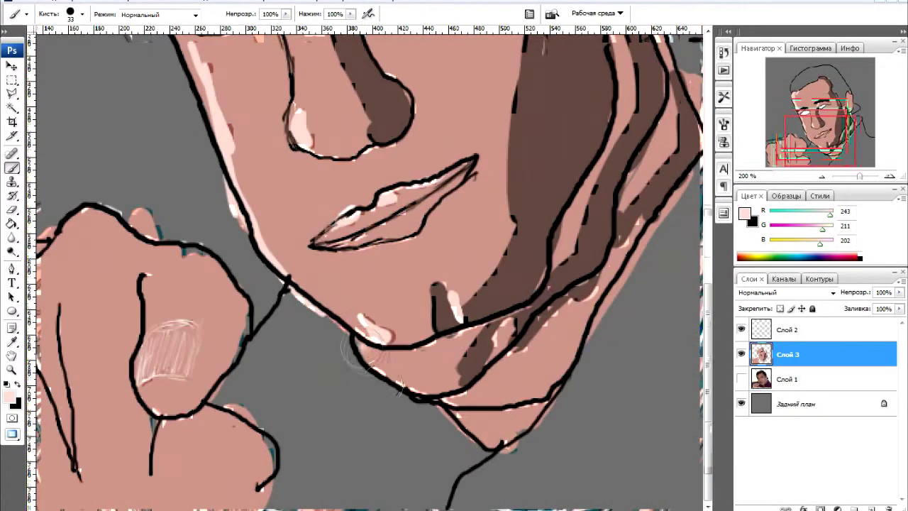
scroll(296, 401, "up", 3)
scroll(635, 405, "up", 2)
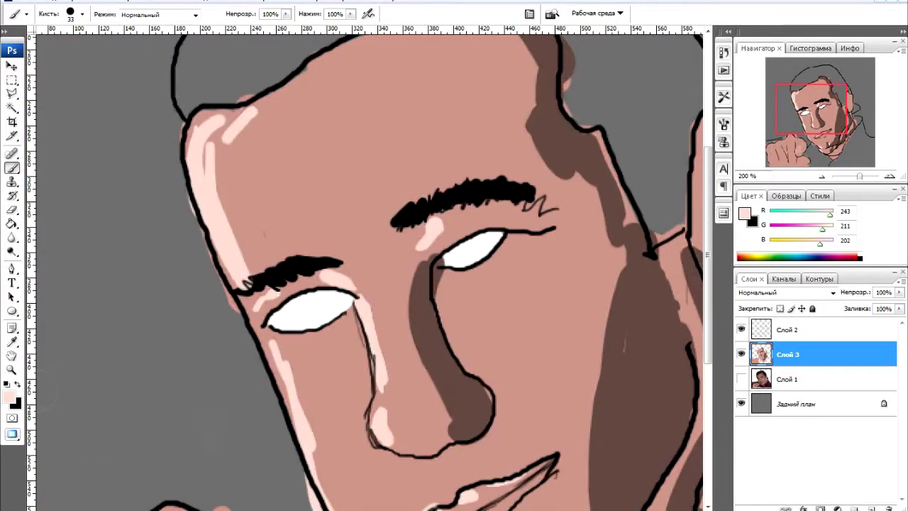
Sample the cheek brown and shade under the eyes and along the nose.
left_click(635, 405, "alt")
mouse_move(539, 227)
left_mouse_down()
mouse_move(447, 281)
mouse_move(511, 245)
left_mouse_up()
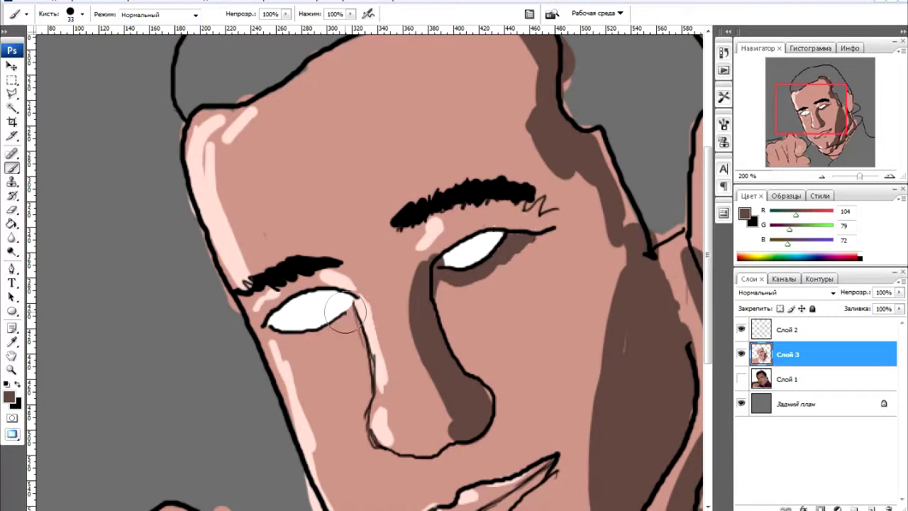
left_click_drag(352, 315, 312, 348)
left_click_drag(319, 305, 368, 368)
left_click_drag(440, 280, 454, 347)
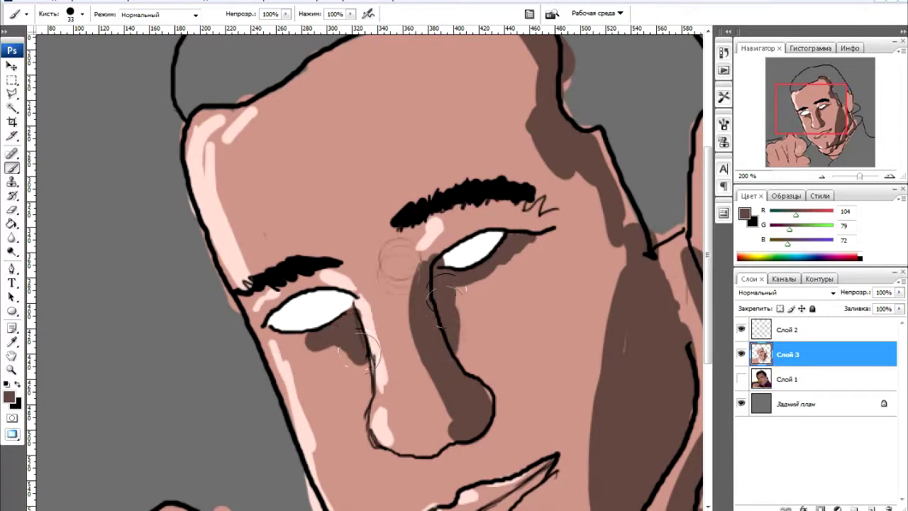
mouse_move(425, 212)
left_mouse_down()
mouse_move(329, 396)
mouse_move(390, 340)
left_mouse_up()
Fill the top of the head with solid black hair.
key("x")
mouse_move(191, 163)
left_mouse_down()
mouse_move(149, 220)
mouse_move(198, 226)
mouse_move(387, 127)
left_mouse_up()
left_click_drag(290, 166, 163, 114)
left_click_drag(283, 213, 248, 308)
mouse_move(178, 227)
left_mouse_down()
mouse_move(245, 181)
mouse_move(379, 152)
mouse_move(418, 167)
mouse_move(501, 341)
mouse_move(582, 453)
mouse_move(624, 298)
mouse_move(532, 142)
mouse_move(594, 312)
mouse_move(553, 298)
mouse_move(482, 163)
mouse_move(425, 124)
mouse_move(276, 125)
mouse_move(237, 156)
mouse_move(167, 186)
left_mouse_up()
Pick dark crimson and paint the shirt maroon around the shoulder and collar.
scroll(170, 184, "down", 8)
scroll(170, 184, "right", 3)
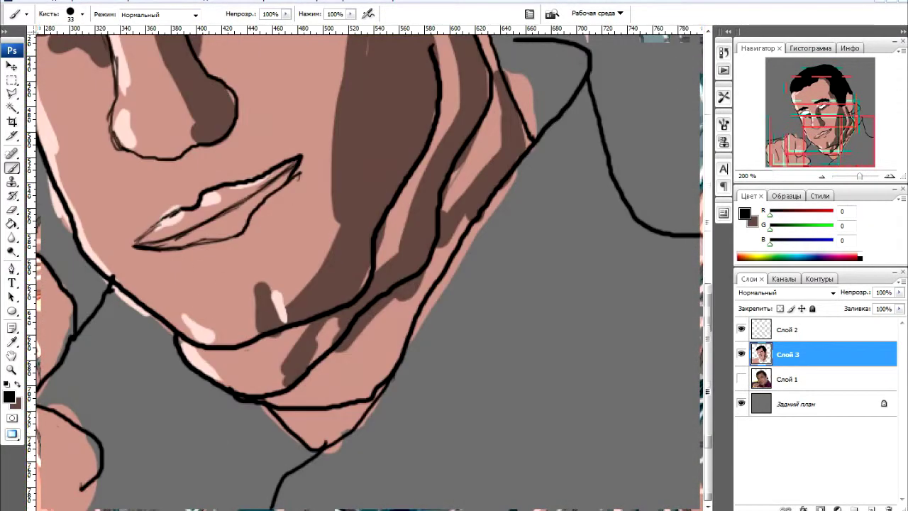
left_click(9, 395)
mouse_move(555, 269)
left_mouse_down()
mouse_move(555, 124)
mouse_move(287, 504)
mouse_move(374, 444)
left_mouse_up()
left_click(482, 209)
left_click(675, 102)
key("b")
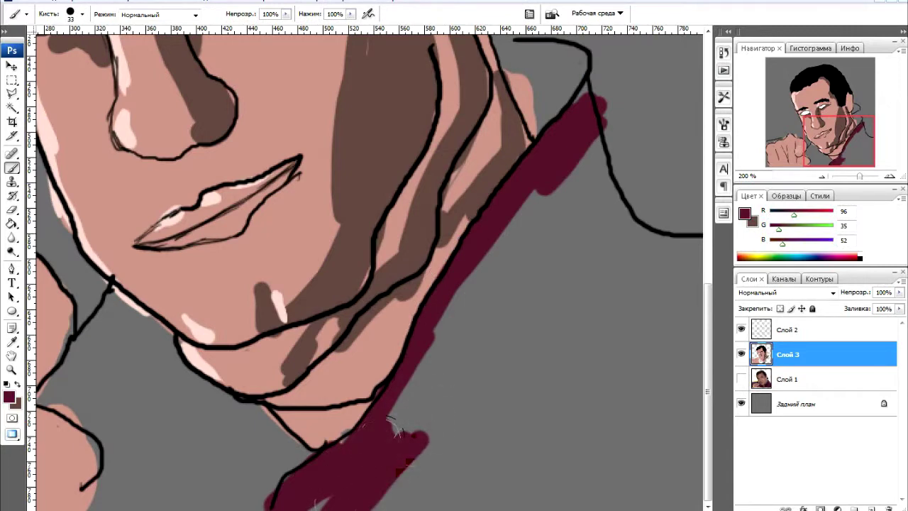
key("ctrl+minus")
key("ctrl+minus")
left_click_drag(489, 365, 424, 446)
mouse_move(472, 359)
left_mouse_down()
mouse_move(529, 429)
mouse_move(514, 393)
mouse_move(518, 366)
mouse_move(496, 339)
mouse_move(505, 355)
mouse_move(532, 348)
left_mouse_up()
mouse_move(397, 410)
left_mouse_down()
mouse_move(381, 448)
mouse_move(337, 443)
mouse_move(323, 408)
mouse_move(340, 379)
mouse_move(354, 390)
left_mouse_up()
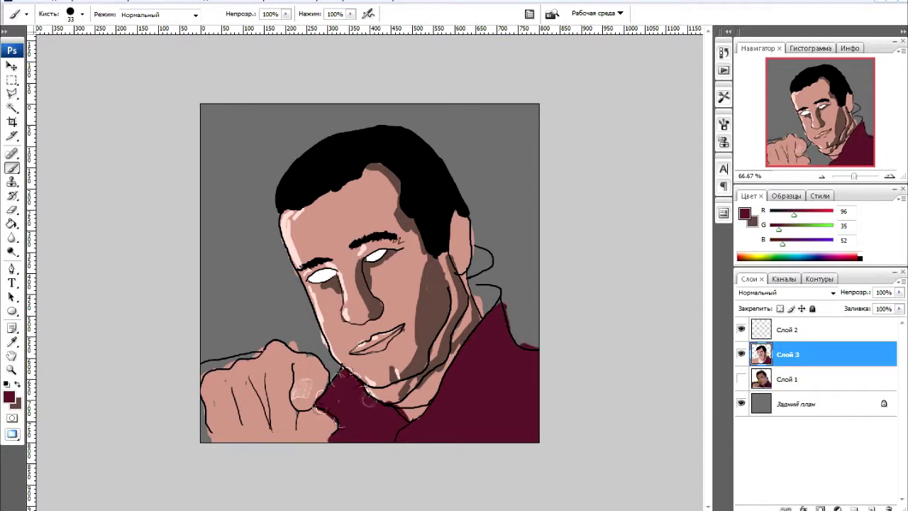
Shade the shirt's right side, neck and collar in darker maroon.
left_click(9, 395)
left_click(492, 249)
mouse_move(497, 298)
left_mouse_down()
mouse_move(489, 354)
mouse_move(539, 397)
mouse_move(454, 429)
mouse_move(495, 292)
mouse_move(468, 322)
left_mouse_up()
mouse_move(408, 426)
left_mouse_down()
mouse_move(369, 405)
mouse_move(341, 366)
left_mouse_up()
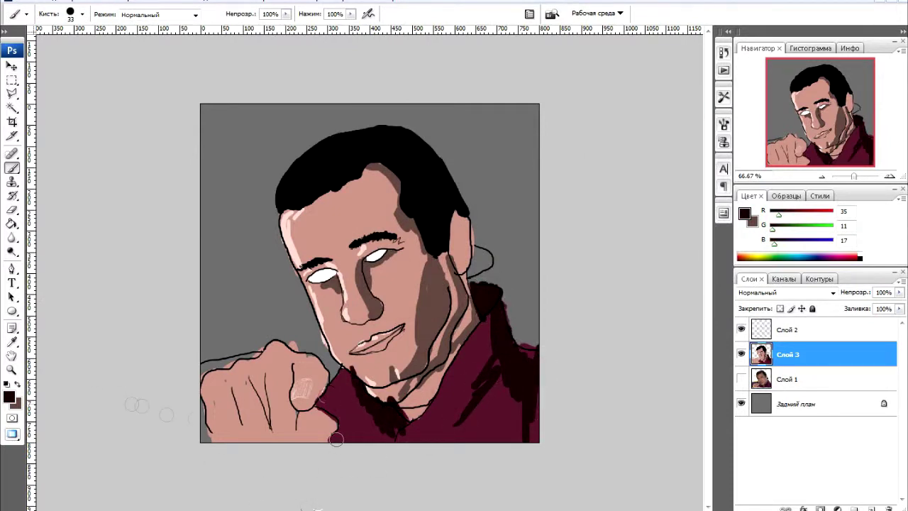
Pick a brown and shade the fingers of the fist.
left_click(9, 395)
left_click(417, 202)
left_click(650, 97)
left_click_drag(249, 375, 269, 434)
mouse_move(287, 426)
left_mouse_down()
mouse_move(286, 368)
mouse_move(327, 418)
mouse_move(312, 404)
mouse_move(305, 369)
mouse_move(273, 347)
left_mouse_up()
mouse_move(312, 387)
left_mouse_down()
mouse_move(255, 358)
mouse_move(220, 397)
mouse_move(235, 419)
left_mouse_up()
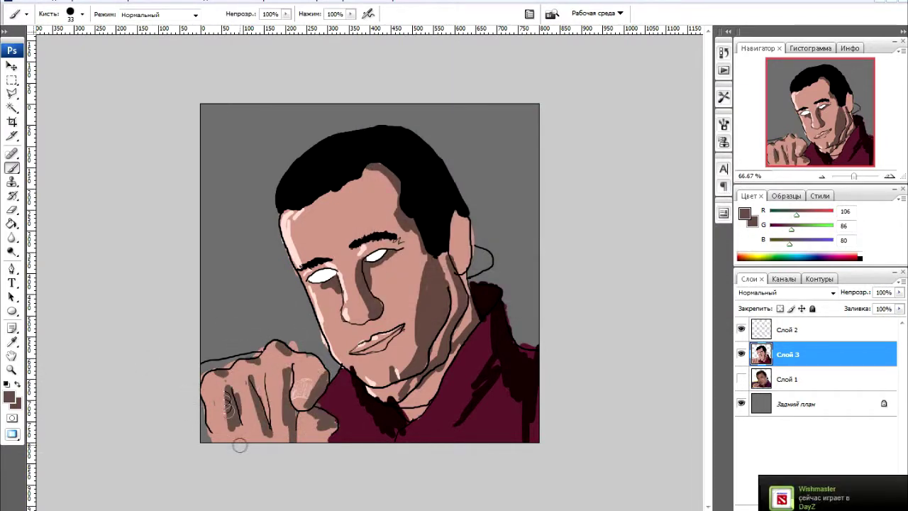
Reset colours and toggle layer visibility to compare the painting with the photo.
key("d")
left_click(741, 379)
left_click(741, 353)
left_click(741, 379)
left_click(8, 397)
Choose an orange-brown colour for the irises.
left_click(559, 259)
left_click(517, 188)
left_click(644, 100)
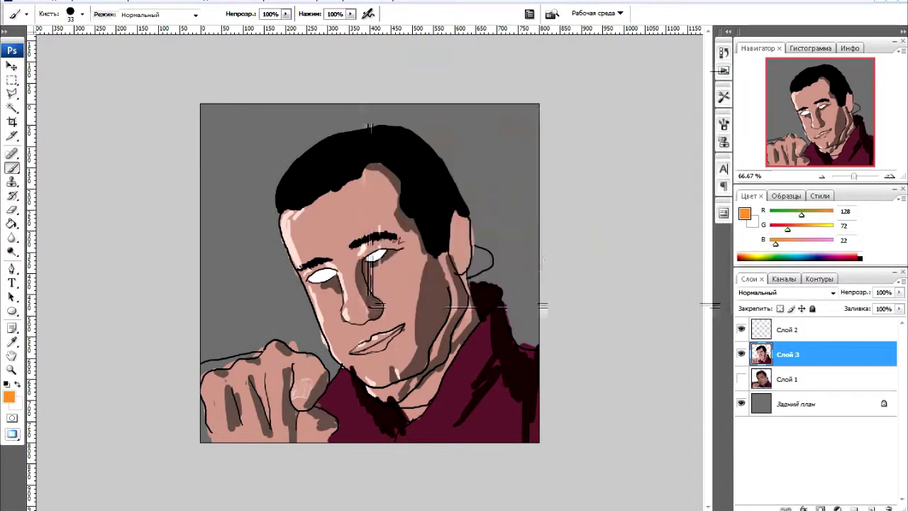
Set the brush size to 9 and paint brown irises into both eyes.
scroll(374, 252, "up", 3)
right_click(444, 154)
type("9")
key("Return")
left_click(402, 192)
left_click_drag(401, 191, 401, 190)
left_click_drag(163, 283, 165, 280)
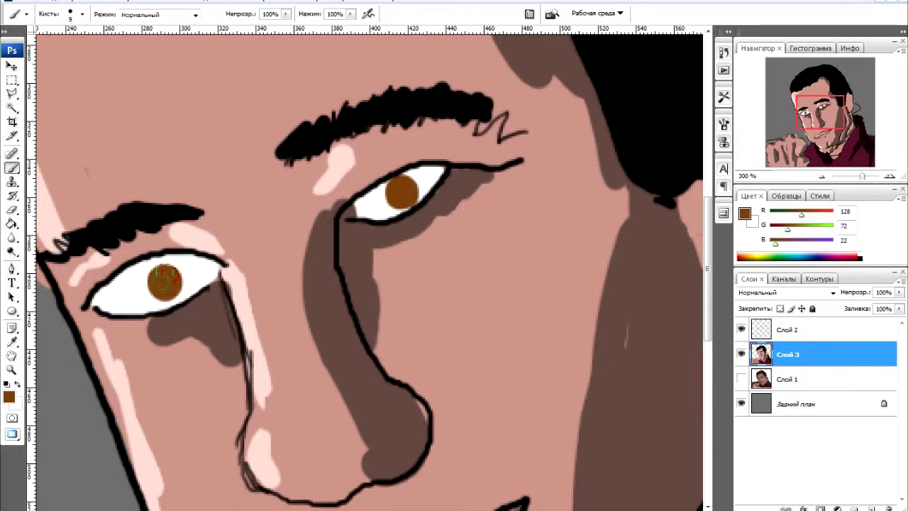
On the outline layer Слой 2, erase the old outline of the left eye.
key("ctrl+alt+0")
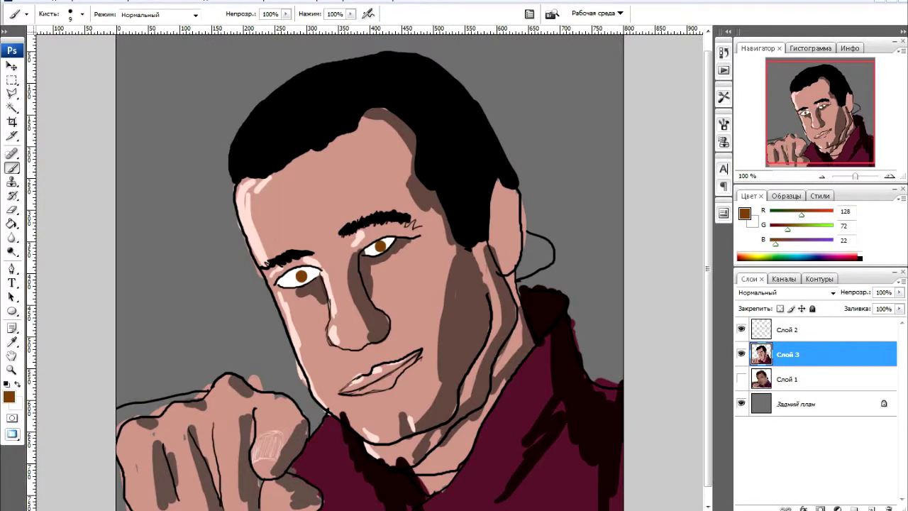
scroll(318, 278, "up", 3)
key("alt+bracketright")
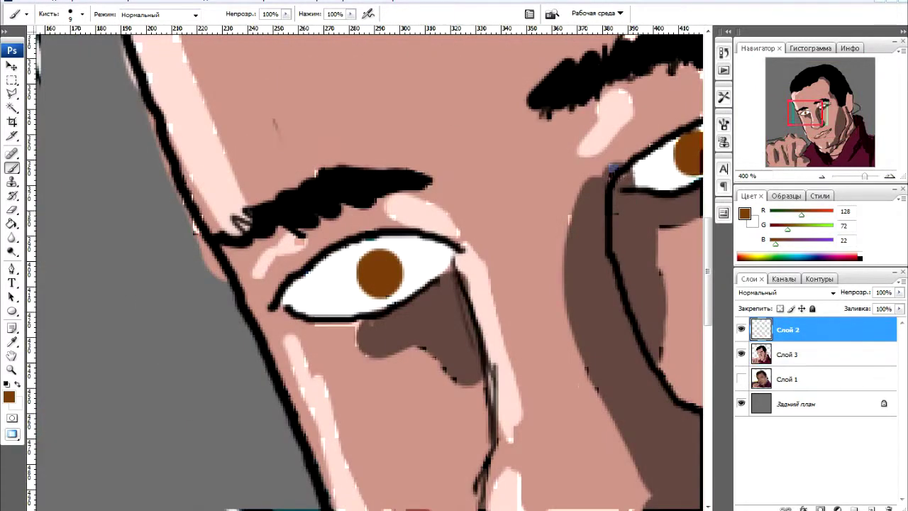
key("e")
mouse_move(156, 305)
left_mouse_down()
mouse_move(326, 248)
mouse_move(291, 238)
mouse_move(177, 319)
left_mouse_up()
Redraw the left eye outline, a nose line and a thick lip outline in black.
key("b")
key("d")
mouse_move(334, 264)
left_mouse_down()
mouse_move(298, 279)
mouse_move(358, 408)
mouse_move(259, 74)
left_mouse_up()
left_click_drag(418, 334, 358, 365)
mouse_move(312, 410)
left_mouse_down()
mouse_move(404, 330)
mouse_move(642, 234)
mouse_move(567, 327)
mouse_move(524, 358)
mouse_move(312, 417)
left_mouse_up()
Erase-trim the right end of the lower lip line and select layer Слой 3.
key("e")
mouse_move(511, 397)
left_mouse_down()
mouse_move(536, 395)
mouse_move(564, 368)
left_mouse_up()
left_click(787, 354)
Pick a muted purple in the Color Picker and make it the brush colour.
key("i")
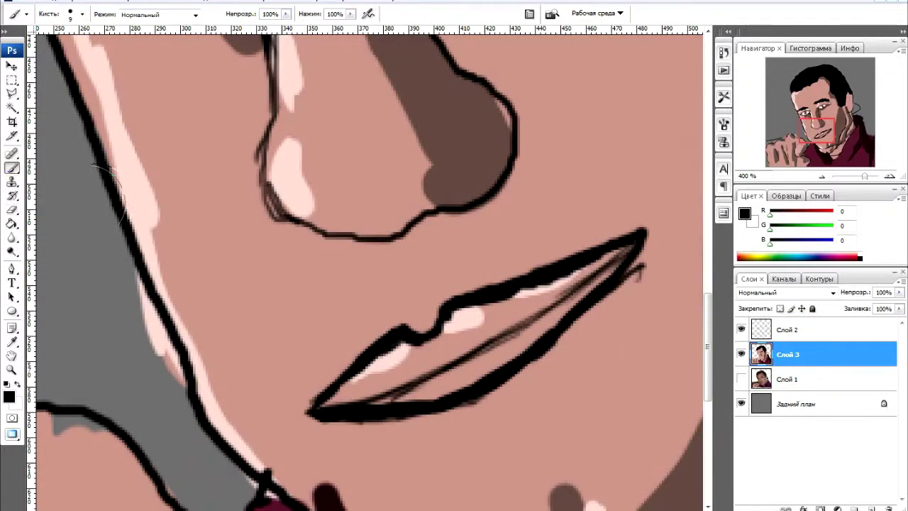
left_click(15, 401)
left_click(556, 141)
left_click(425, 178)
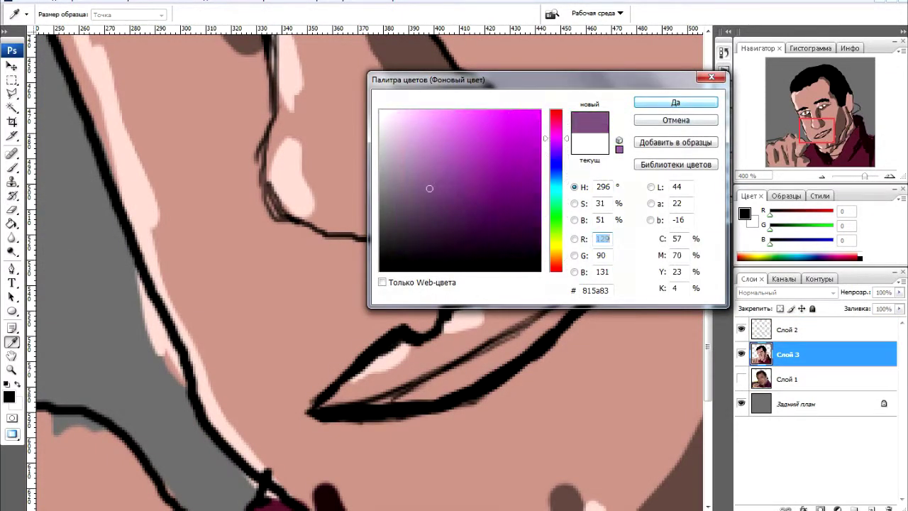
left_click(675, 102)
key("b")
key("x")
Fill both lips with purple and toggle the original photo layer to compare.
mouse_move(319, 401)
left_mouse_down()
mouse_move(363, 371)
mouse_move(568, 280)
left_mouse_up()
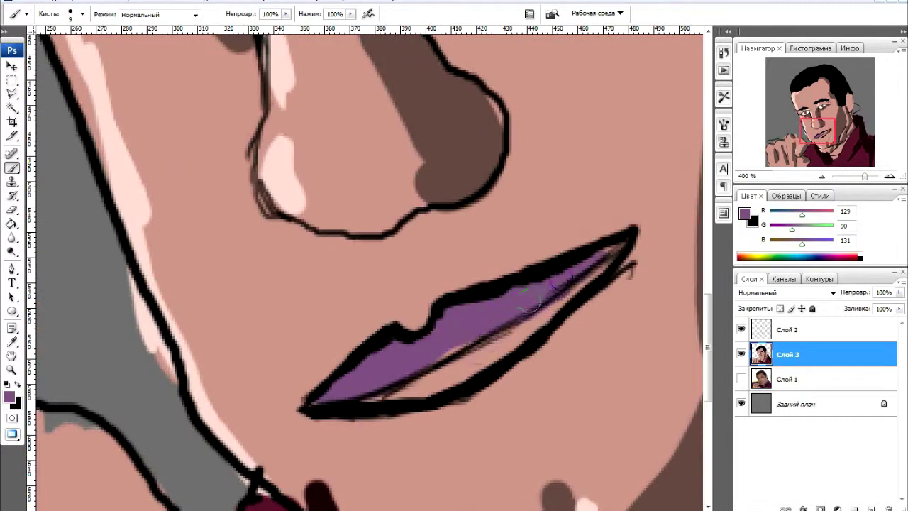
left_click_drag(609, 248, 539, 319)
mouse_move(478, 372)
left_mouse_down()
mouse_move(368, 397)
mouse_move(532, 315)
left_mouse_up()
key("ctrl+minus")
key("ctrl+minus")
key("ctrl+minus")
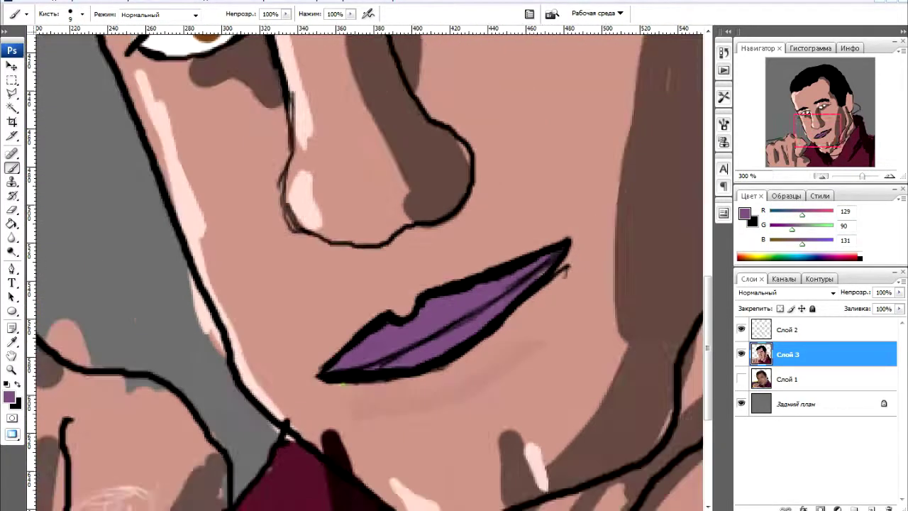
left_click(741, 379)
left_click(741, 353)
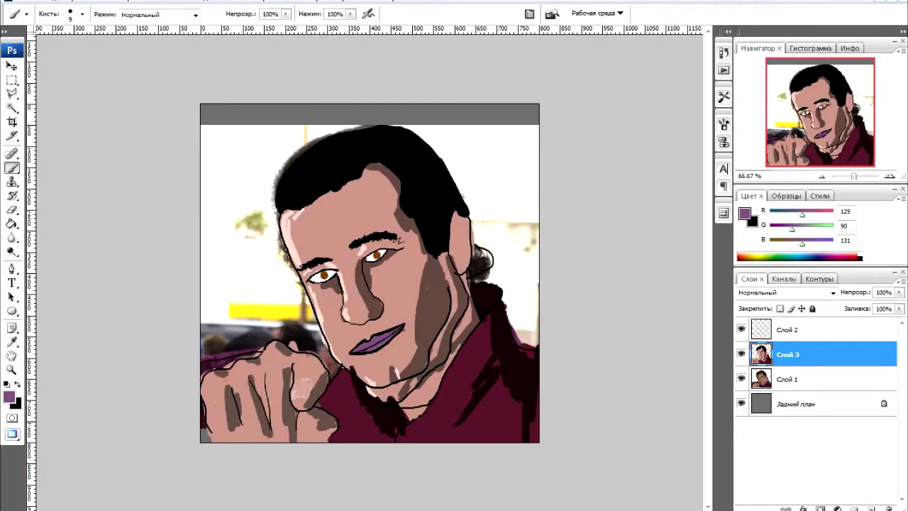
left_click(741, 378)
With black, darken the inside of the ear and shade the fist edge and collar.
key("x")
left_click_drag(473, 248, 479, 272)
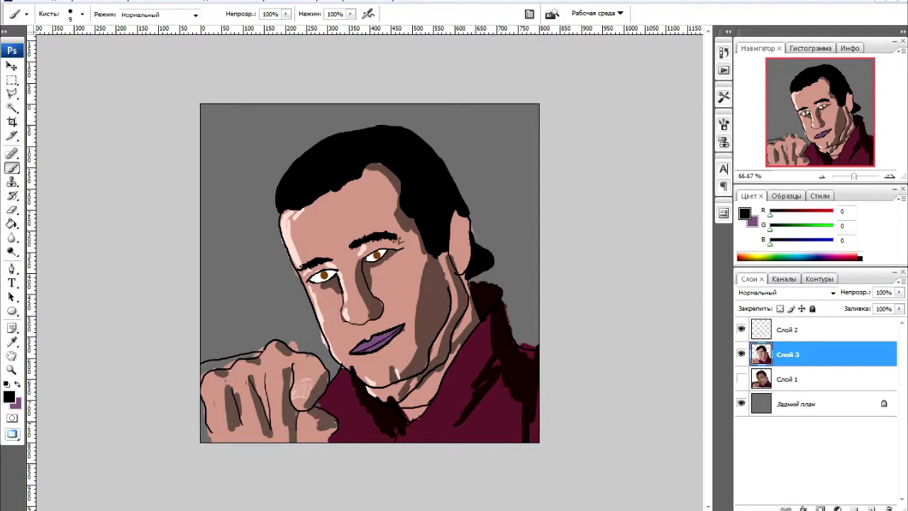
mouse_move(461, 237)
left_mouse_down()
mouse_move(458, 258)
mouse_move(455, 243)
left_mouse_up()
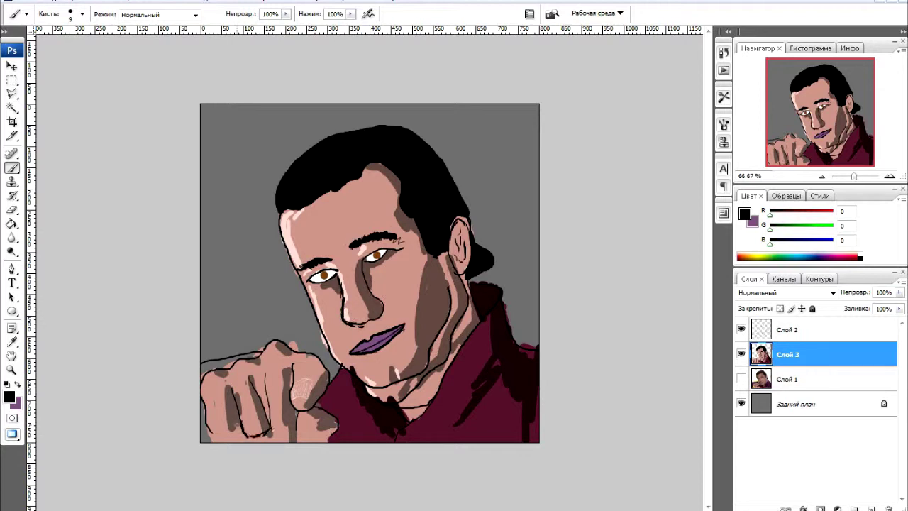
left_click_drag(293, 423, 337, 433)
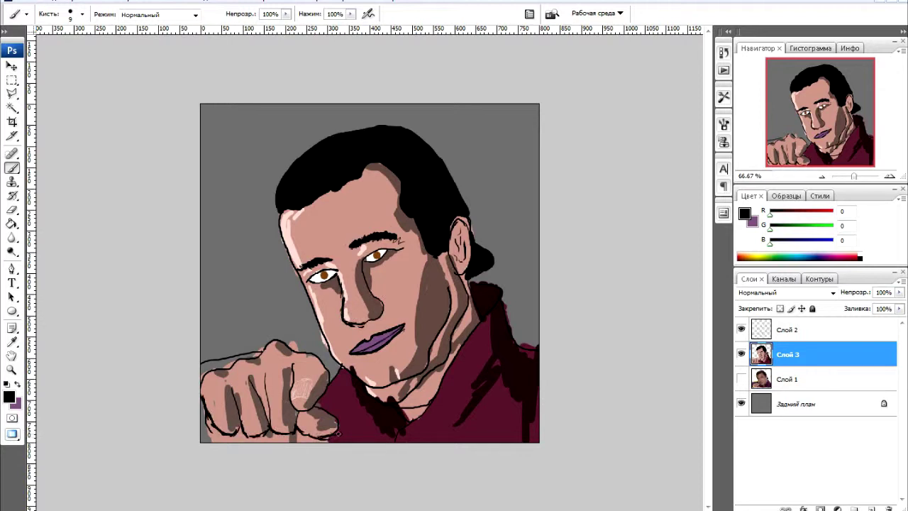
left_click_drag(434, 408, 403, 417)
left_click_drag(475, 331, 424, 405)
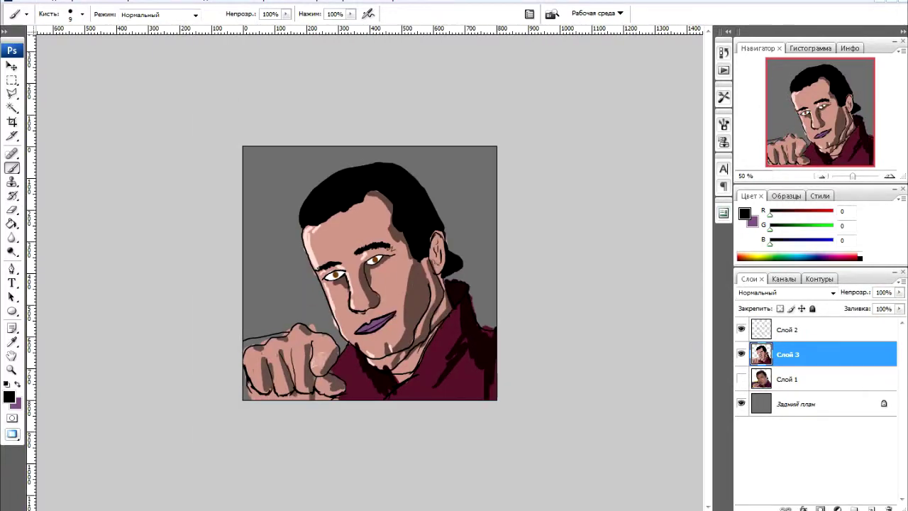
On Слой 2, select the lip outline with the Polygonal Lasso and transform it.
key("ctrl+plus")
key("ctrl+plus")
key("ctrl+plus")
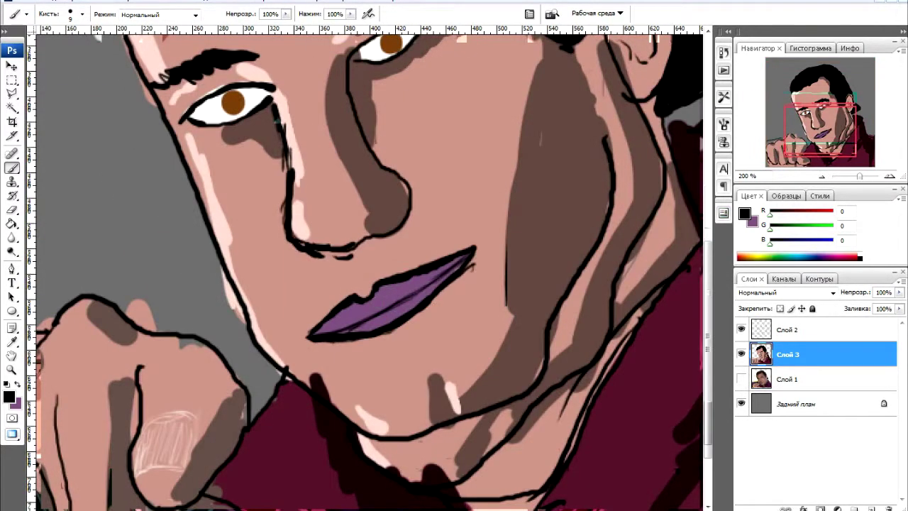
key("l")
left_click(787, 329)
left_click(508, 223)
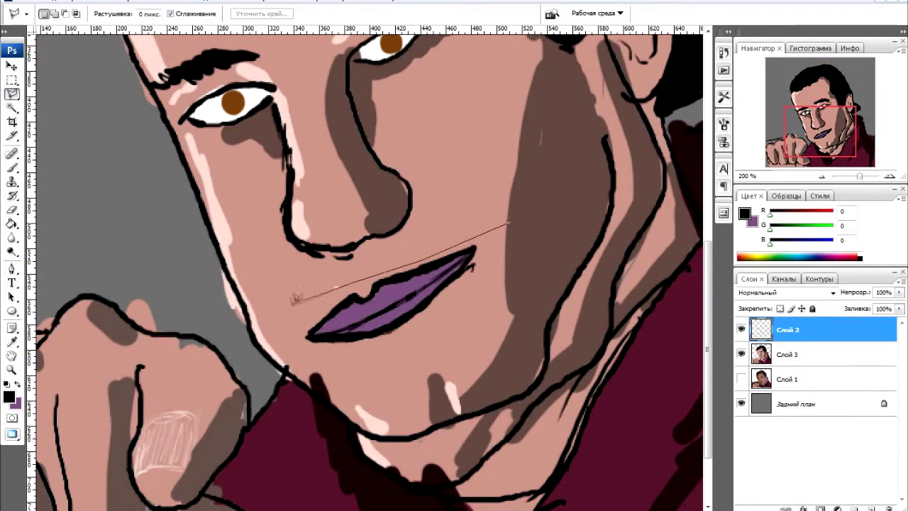
left_click(292, 306)
left_click(296, 363)
left_click(422, 369)
left_click(507, 221)
key("v")
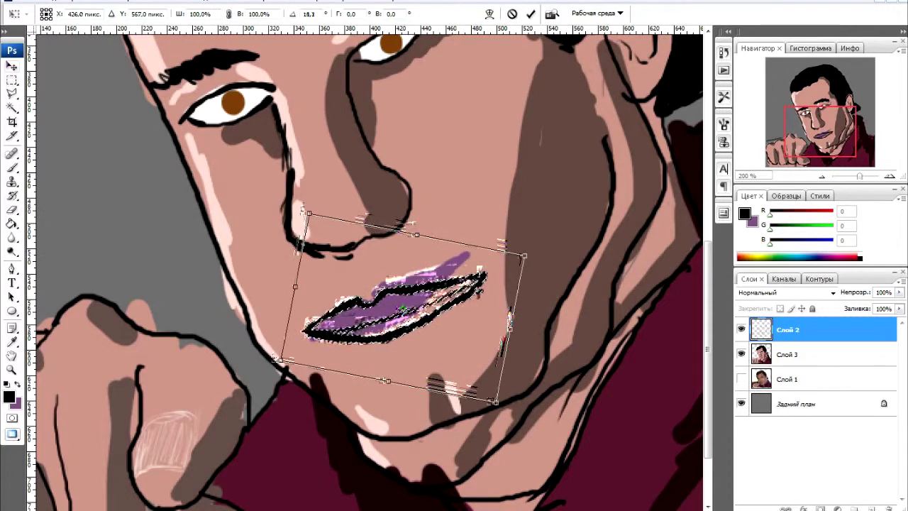
key("ctrl+d")
key("e")
Try erasing a patch above the lips on Слой 3, undo it, and return to Слой 2.
left_click(787, 354)
left_click_drag(465, 259, 441, 264)
key("ctrl+z")
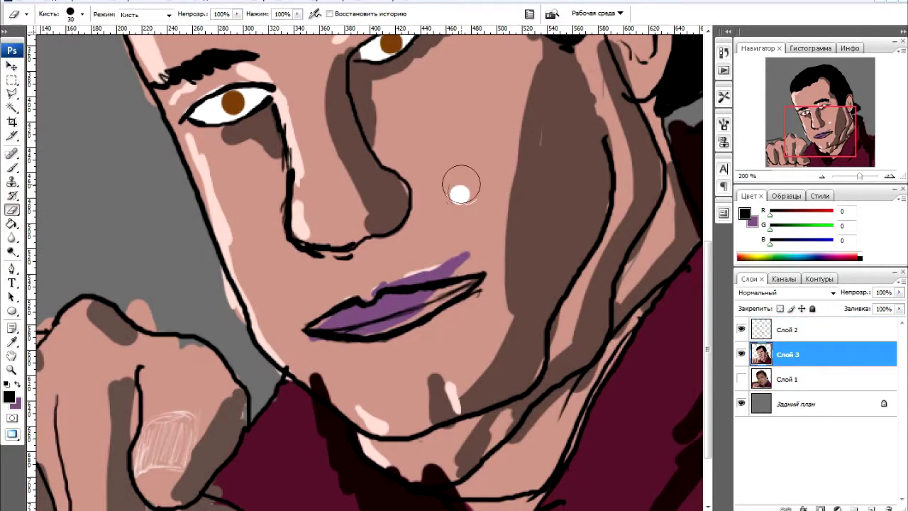
key("alt+bracketright")
key("b")
Sample the lip purple and paint over the lip highlights until uniform.
left_click(453, 268, "alt")
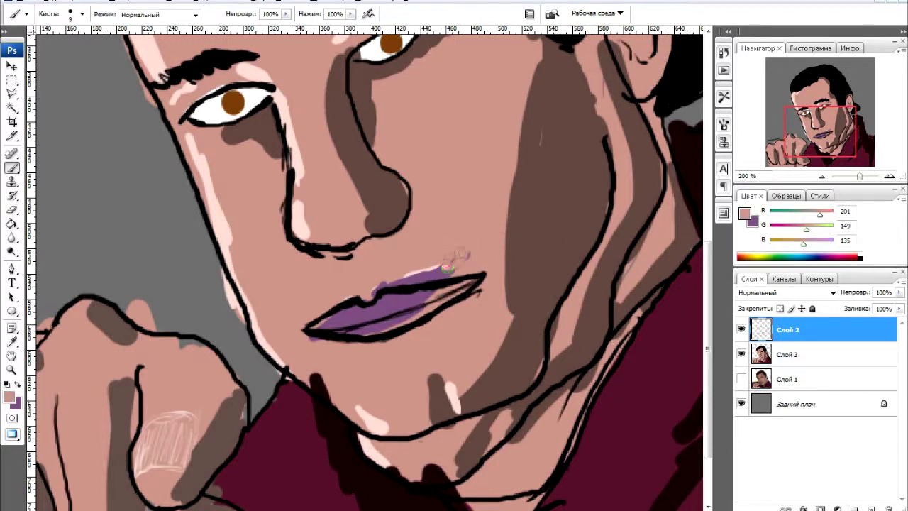
mouse_move(464, 257)
left_mouse_down()
mouse_move(436, 291)
mouse_move(383, 319)
left_mouse_up()
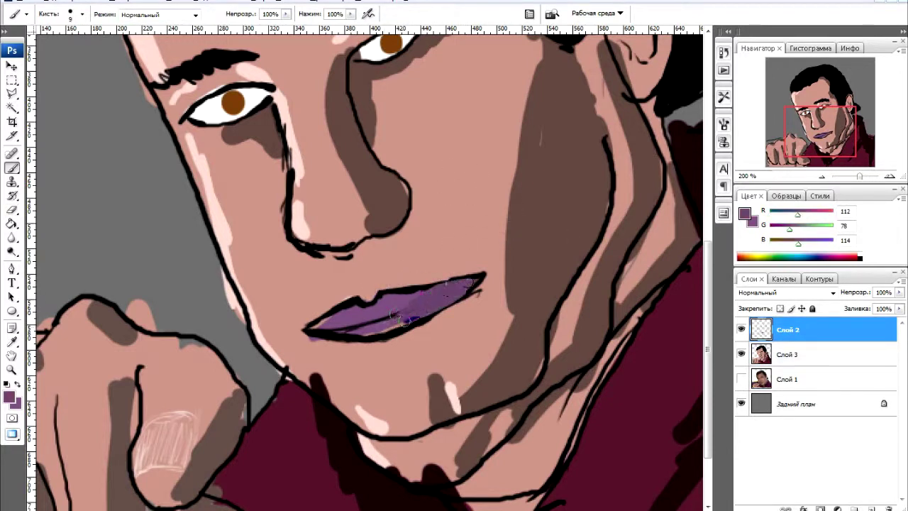
left_click(317, 325, "alt")
left_click_drag(317, 325, 434, 301)
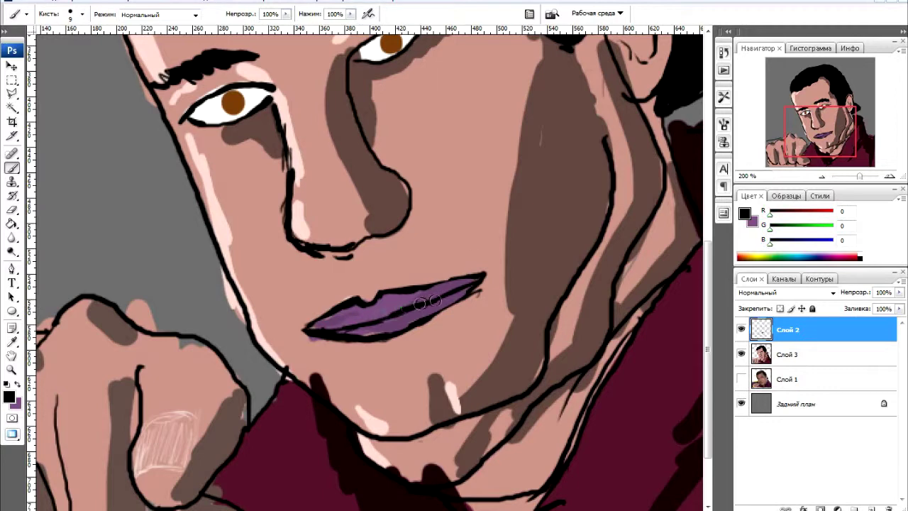
Paint a darker purple (R63 G50 B64) line between the lips.
left_click(743, 213)
left_click(415, 229)
left_click(645, 101)
mouse_move(461, 281)
left_mouse_down()
mouse_move(386, 317)
mouse_move(420, 312)
left_mouse_up()
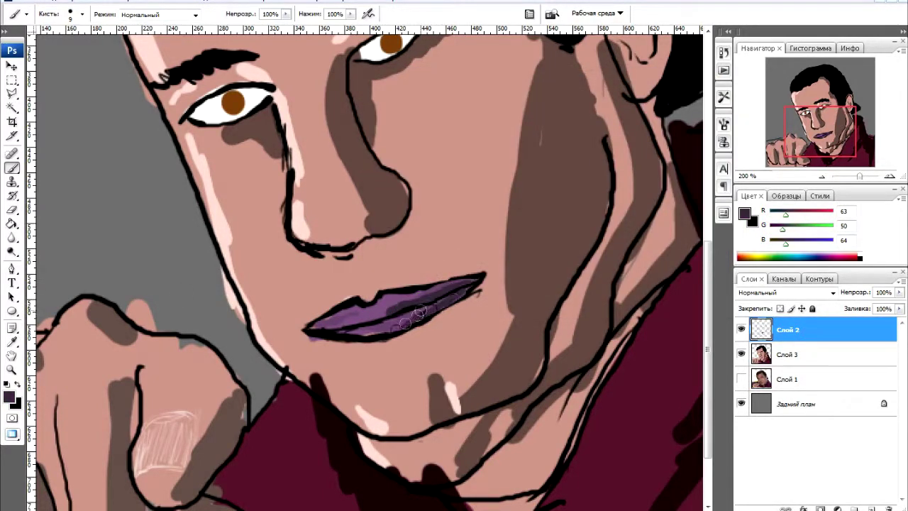
key("ctrl+minus")
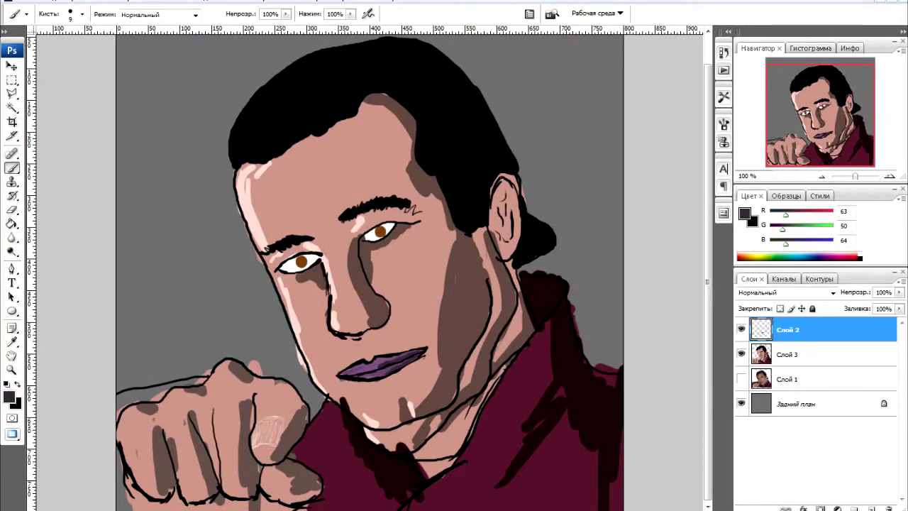
Draw a black fold line across the shirt just below the collar.
key("x")
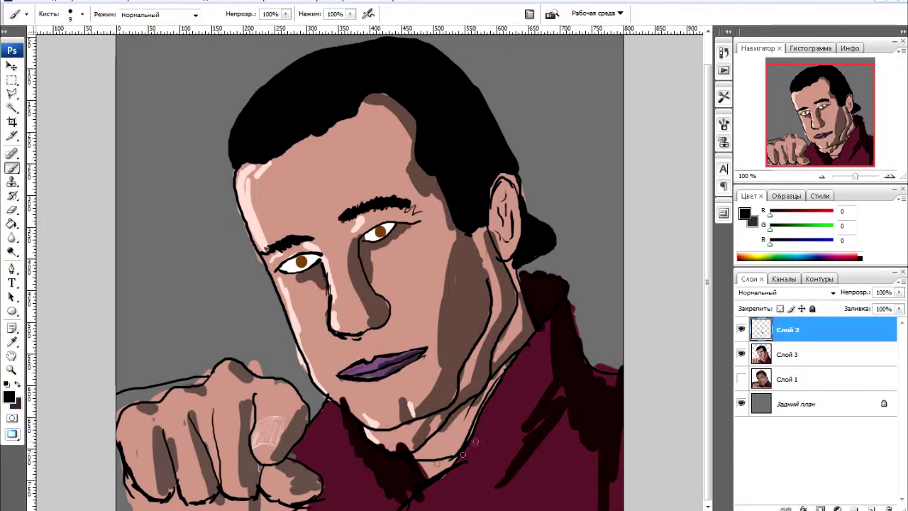
mouse_move(481, 433)
left_mouse_down()
mouse_move(502, 498)
mouse_move(526, 438)
left_mouse_up()
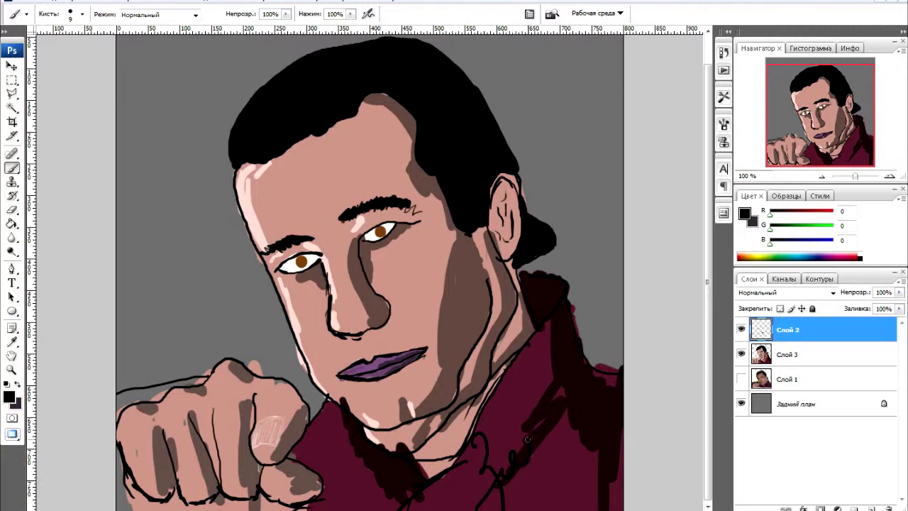